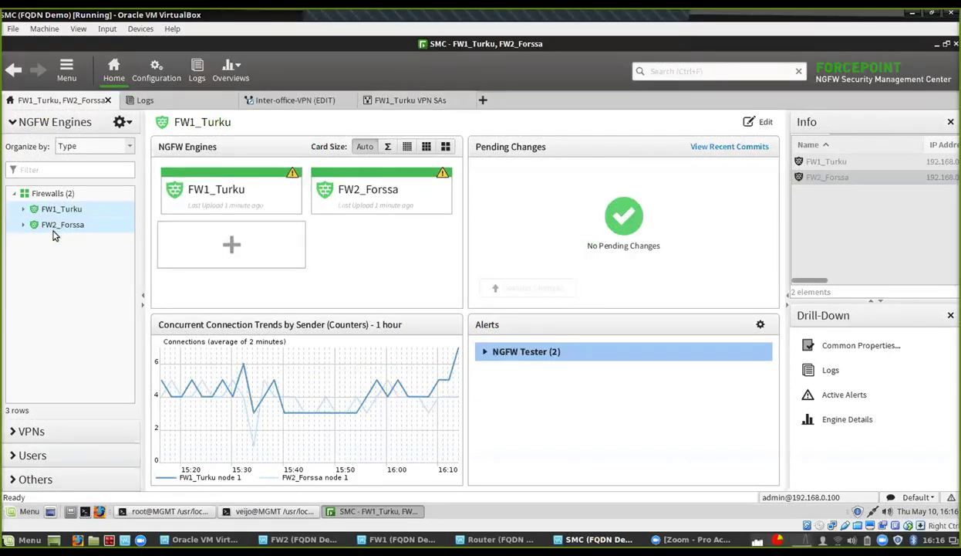
Step: Review the Inter-office-VPN tunnels, then show FW1_Turku's VPN SAs, which list zero associations
{"action": "left_click", "coordinate": [274, 109]}
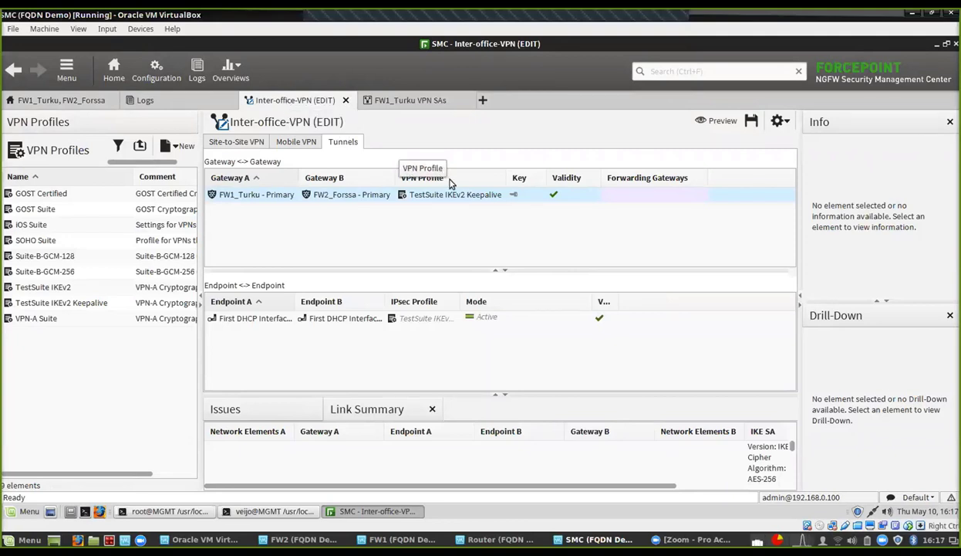
{"action": "left_click", "coordinate": [380, 101]}
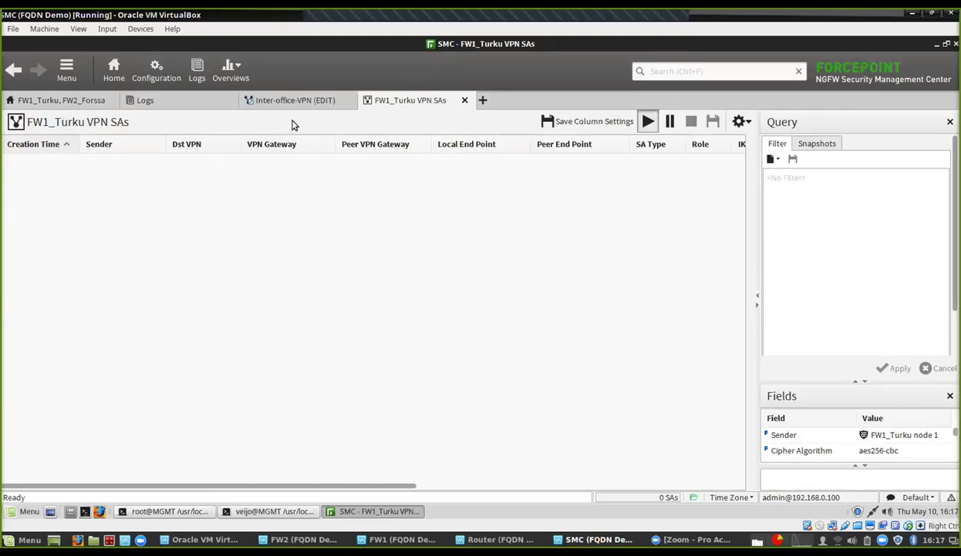
Step: Enable Always Keep Tunnels Established in TestSuite IKEv2 Keepalive's IKE SA settings, then save Inter-office-VPN
{"action": "left_click", "coordinate": [266, 99]}
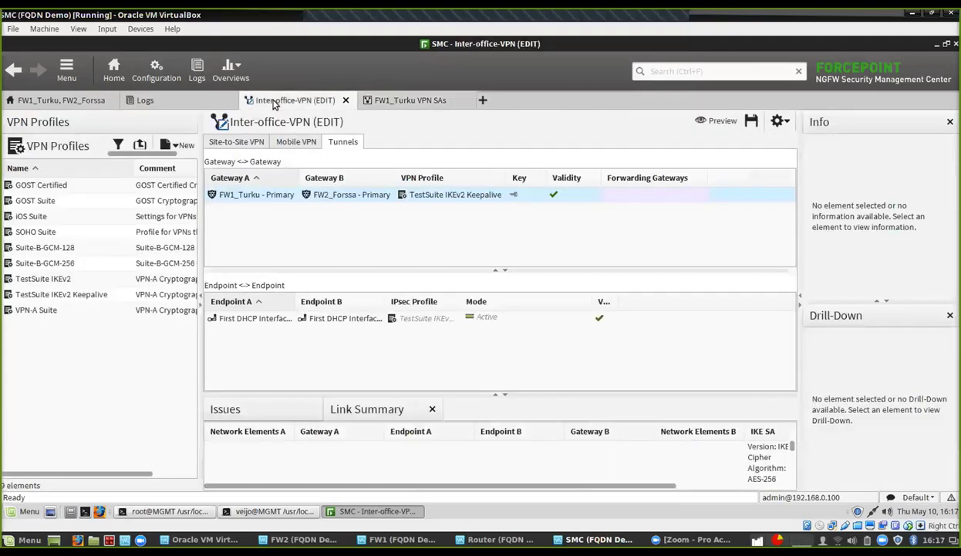
{"action": "right_click", "coordinate": [441, 197]}
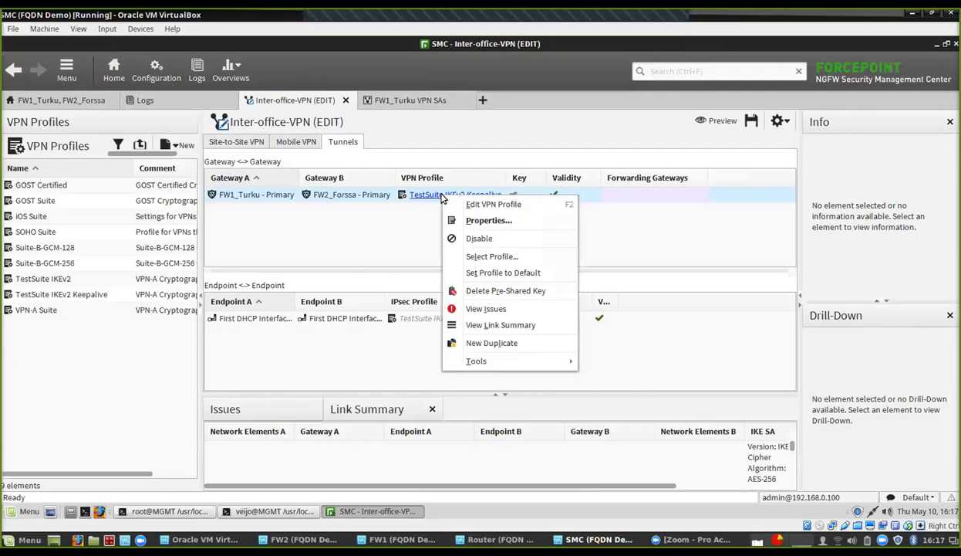
{"action": "left_click", "coordinate": [485, 222]}
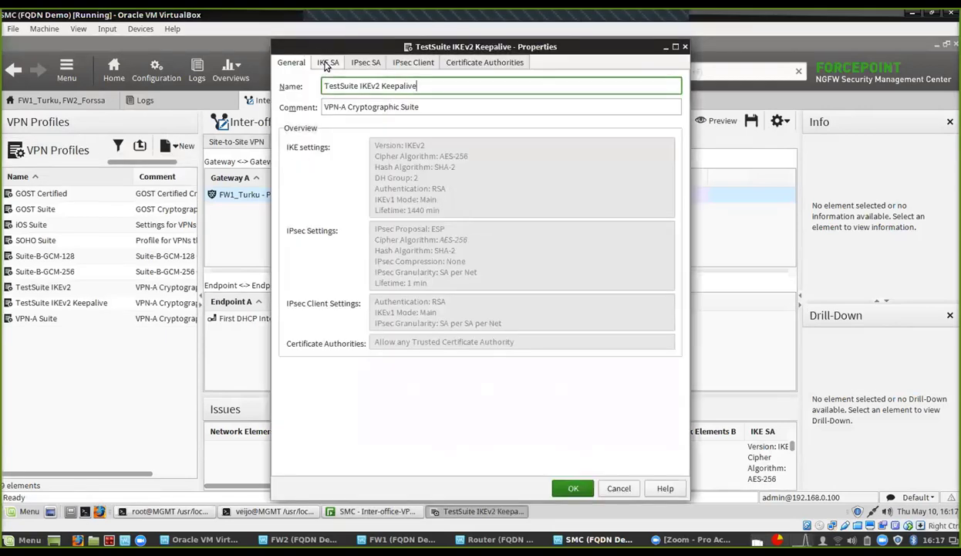
{"action": "left_click", "coordinate": [327, 63]}
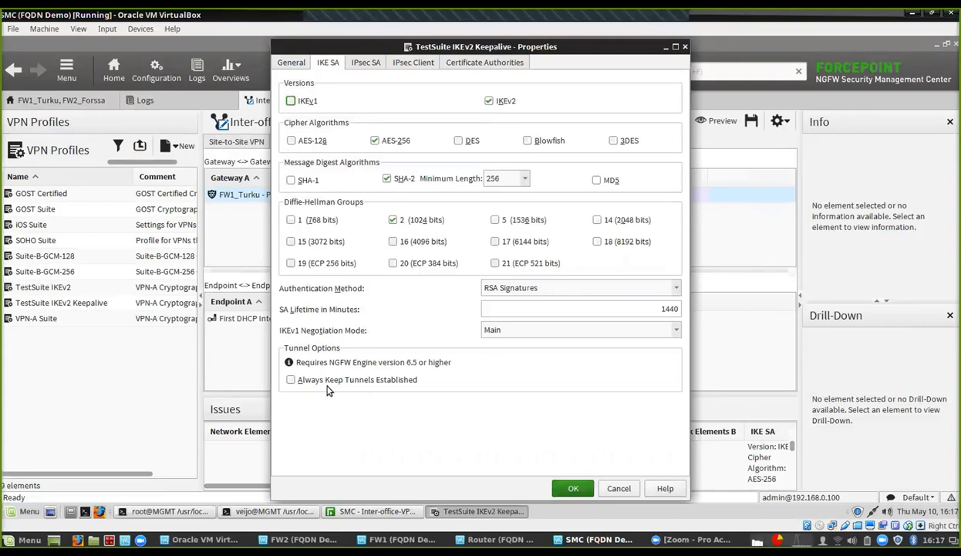
{"action": "left_click", "coordinate": [291, 380]}
{"action": "left_click", "coordinate": [574, 491]}
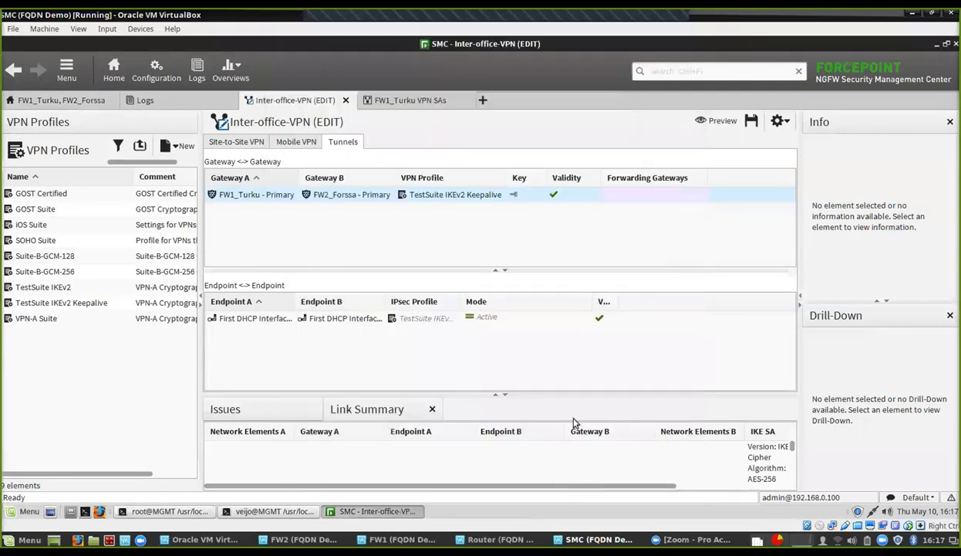
{"action": "left_click", "coordinate": [753, 124]}
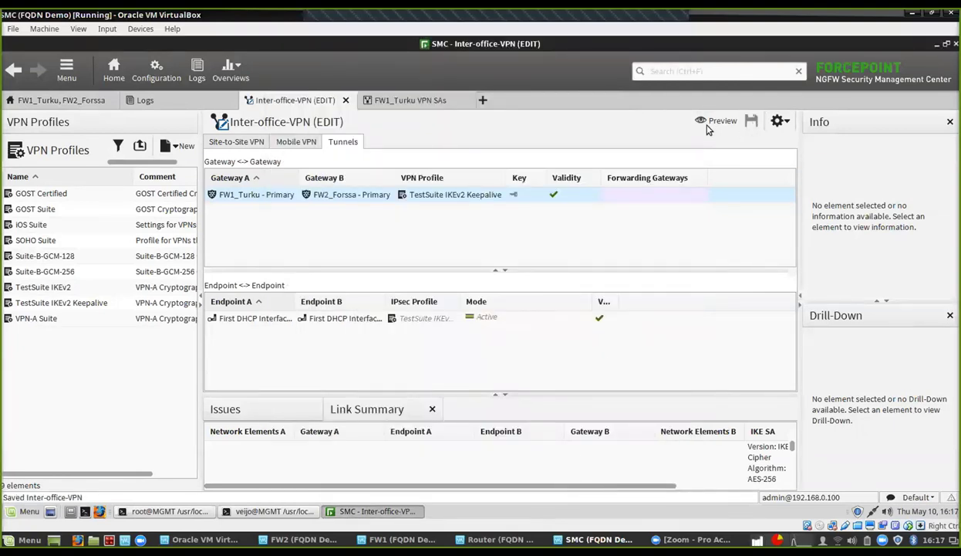
Step: Upload the Ping+VPN policy to FW1_Turku and FW2_Forssa with Keep Previous Configuration Definitions unchecked
{"action": "left_click", "coordinate": [33, 100]}
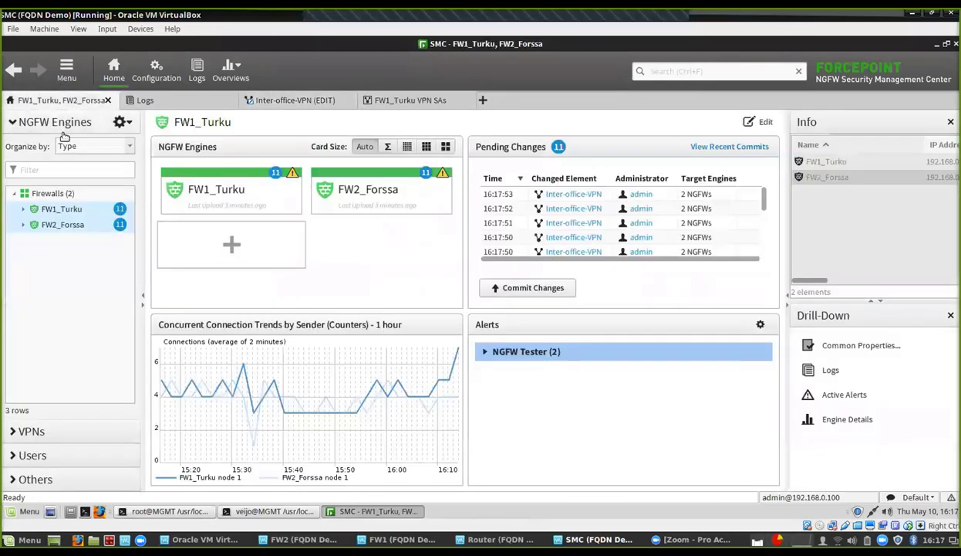
{"action": "right_click", "coordinate": [68, 226]}
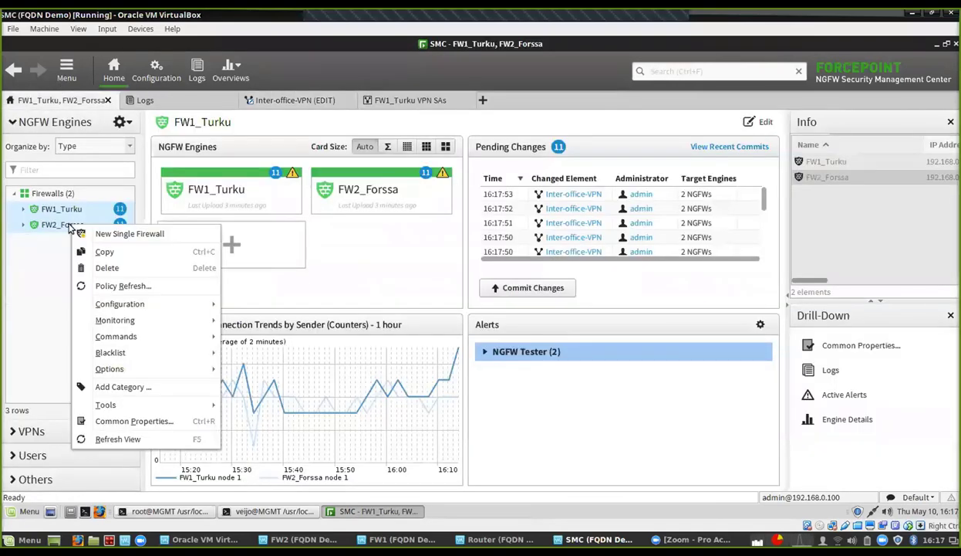
{"action": "left_click", "coordinate": [138, 285]}
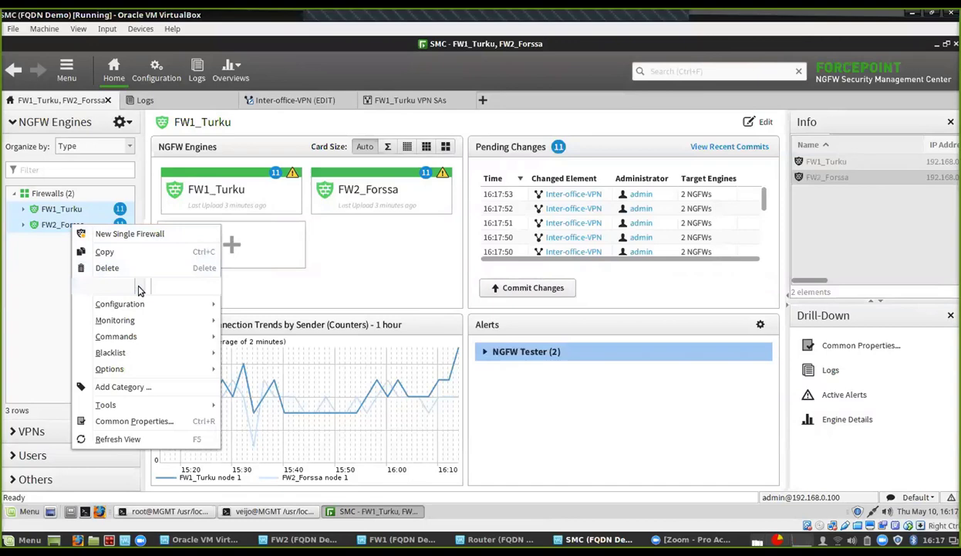
{"action": "left_click", "coordinate": [300, 383]}
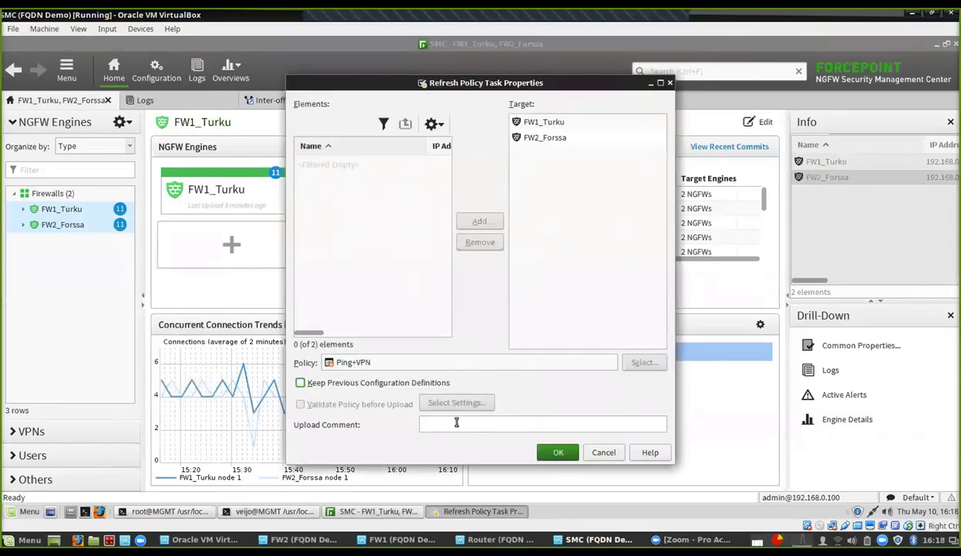
{"action": "left_click", "coordinate": [559, 453]}
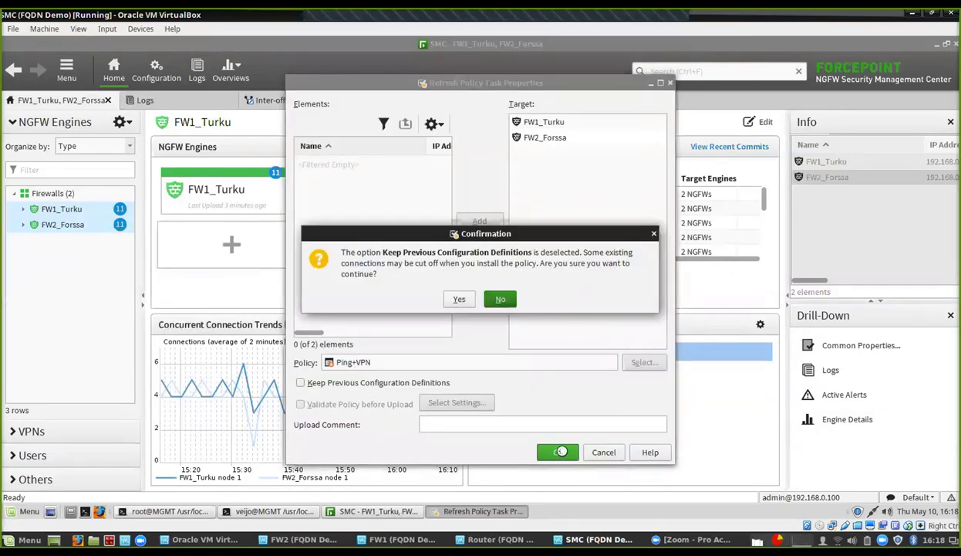
{"action": "left_click", "coordinate": [460, 300]}
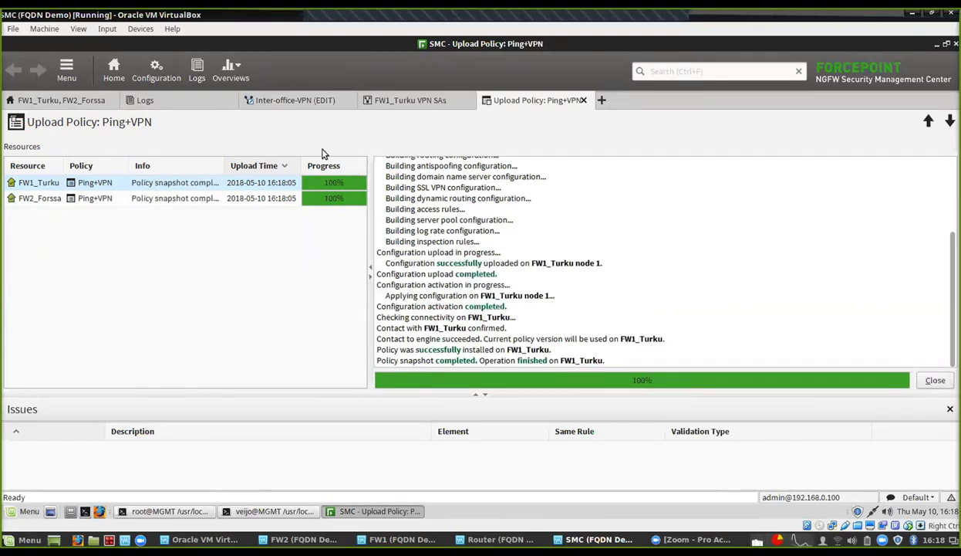
Step: Load the latest VPN log records, then confirm FW1_Turku lists IKEv2 and IPsec SAs with FW2_Forssa
{"action": "left_click", "coordinate": [194, 101]}
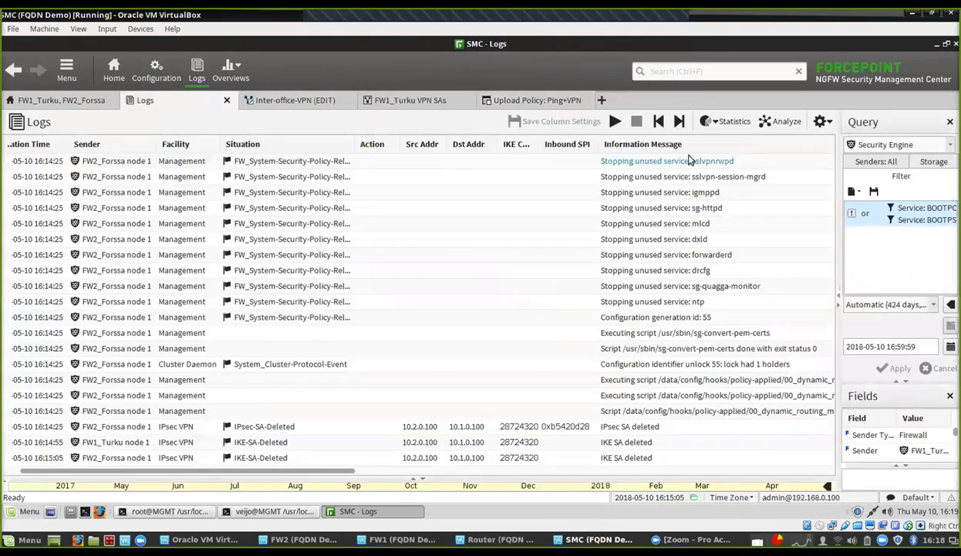
{"action": "left_click", "coordinate": [660, 121]}
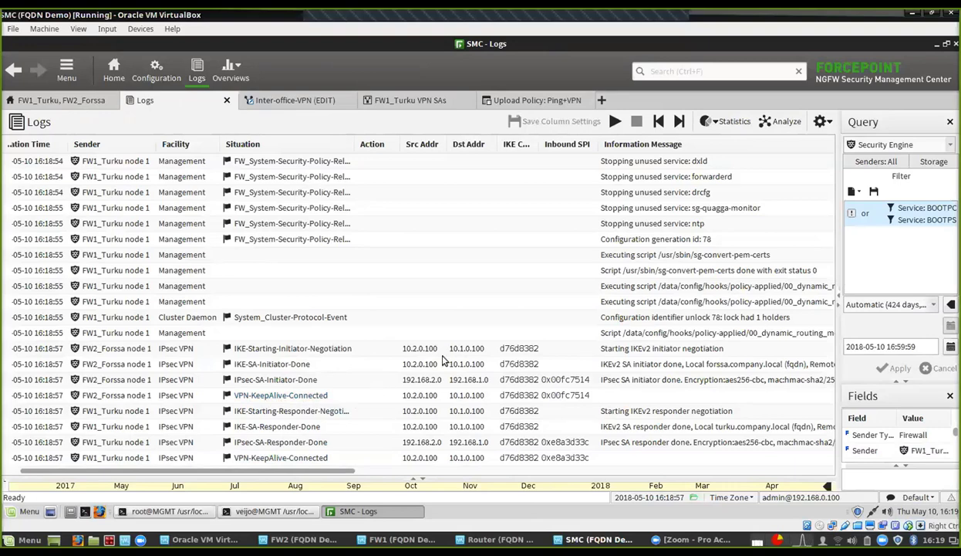
{"action": "left_click", "coordinate": [400, 102]}
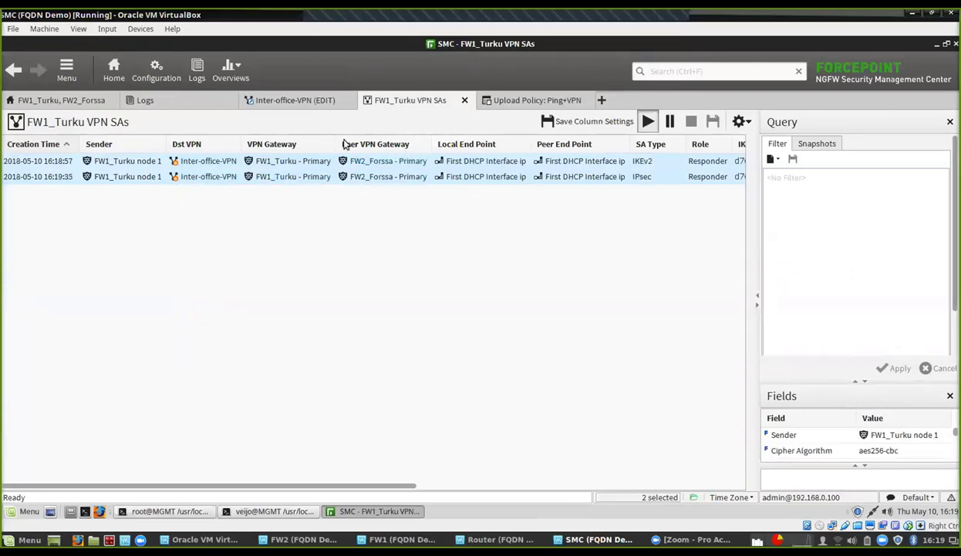
Step: Jump to the last log record to see the 16:19:35 FW1_Turku–FW2_Forssa IPsec SA rekey entries
{"action": "left_click", "coordinate": [172, 101]}
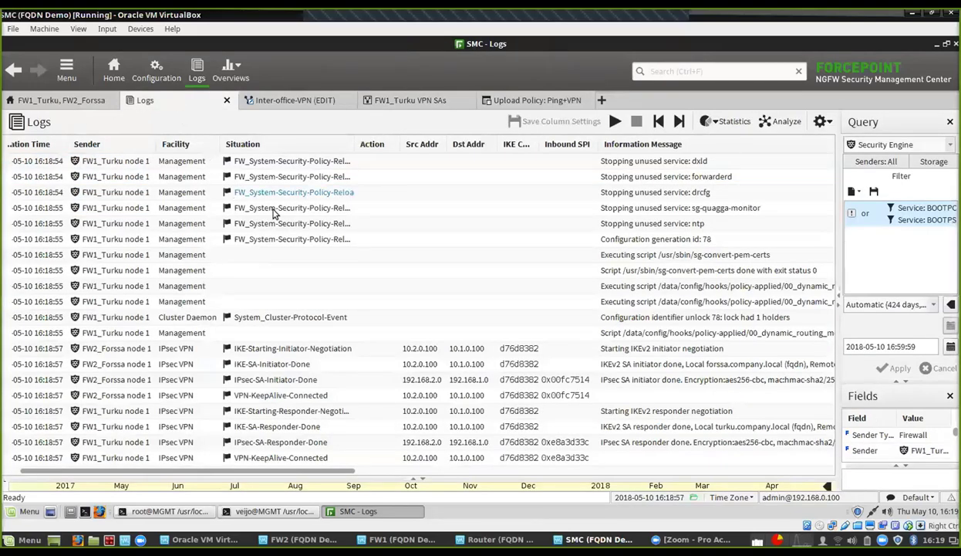
{"action": "left_click", "coordinate": [678, 122]}
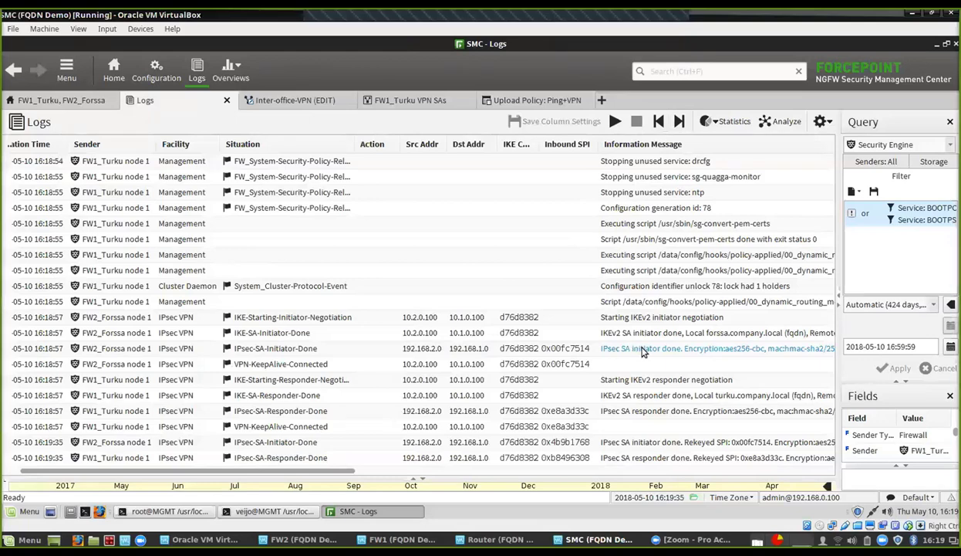